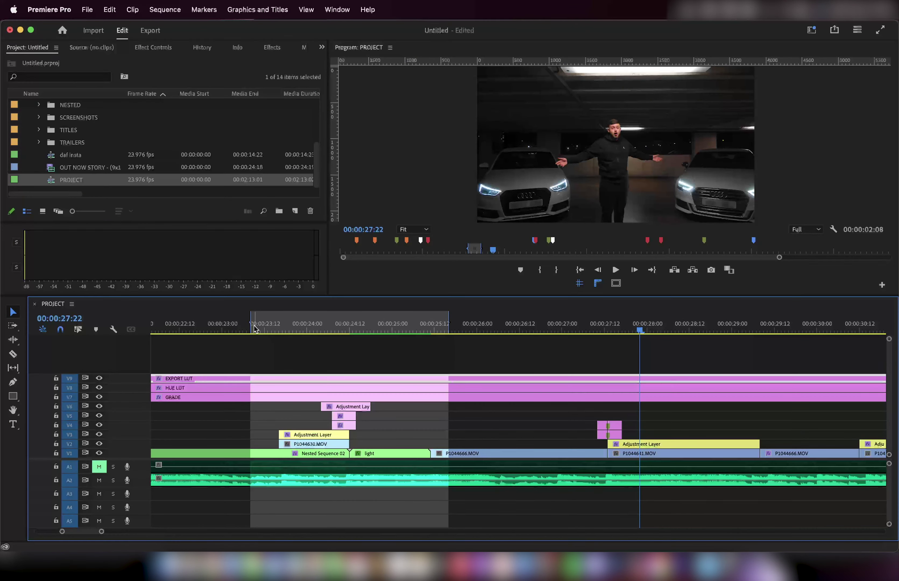
- Play and scrub through the finished transition between the Nested Sequence 02 and light clips around 00:00:24:03
left_click(253, 328)
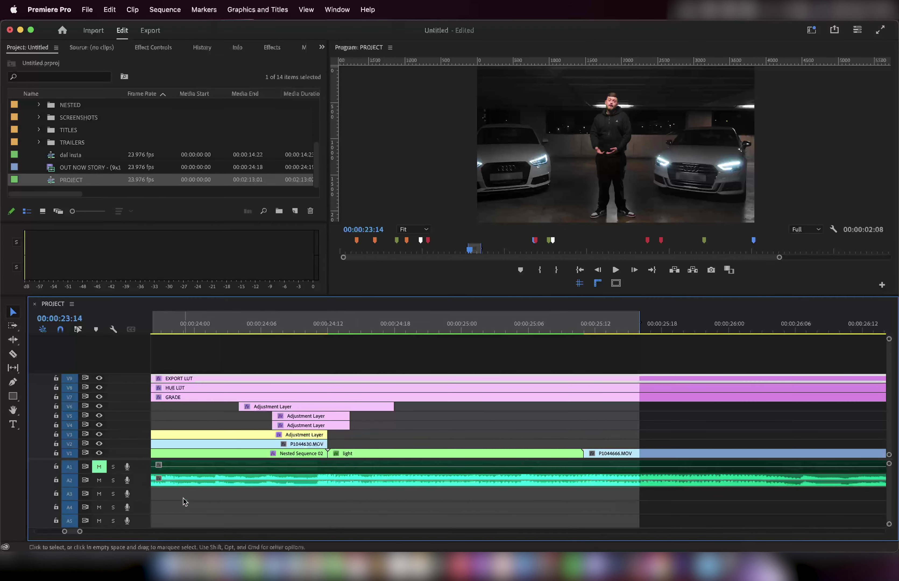
left_click_drag(80, 532, 94, 531)
scroll(192, 501, "left", 3)
left_click(202, 329)
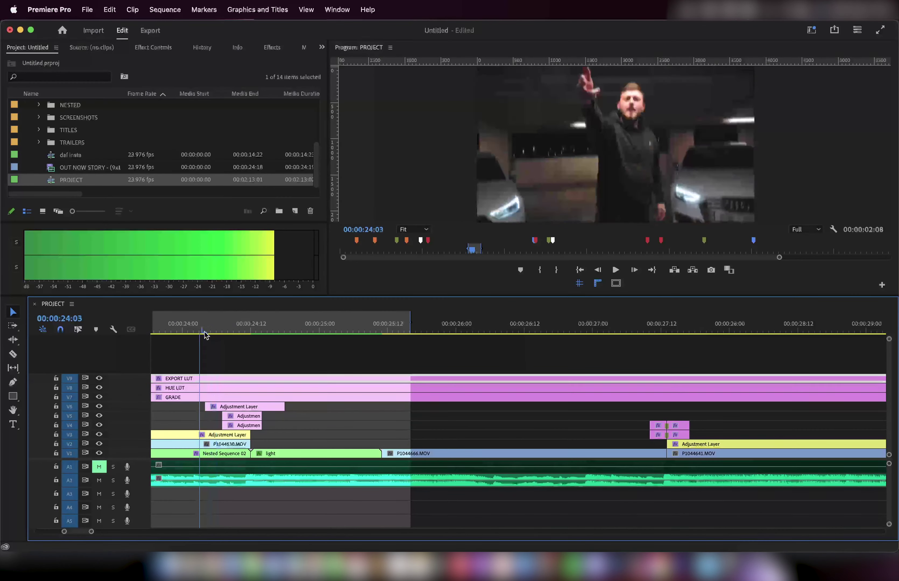
scroll(219, 410, "left", 2)
left_click(242, 326)
left_click_drag(243, 329, 217, 328)
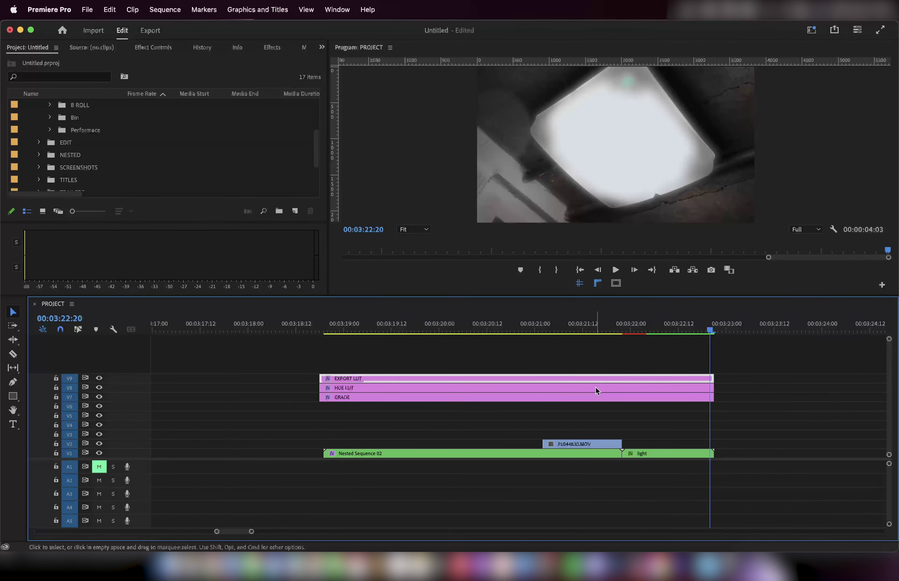
- Create a 3840 × 2160 adjustment layer at 23.976 fps with square pixels in the project
scroll(595, 389, "right", 2)
scroll(539, 417, "down", 5)
left_click(527, 332)
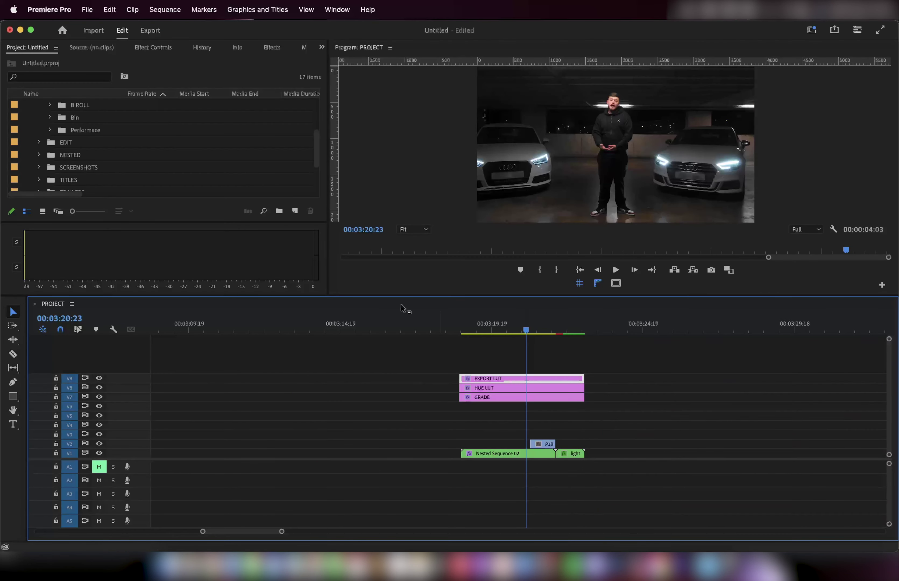
left_click(26, 106)
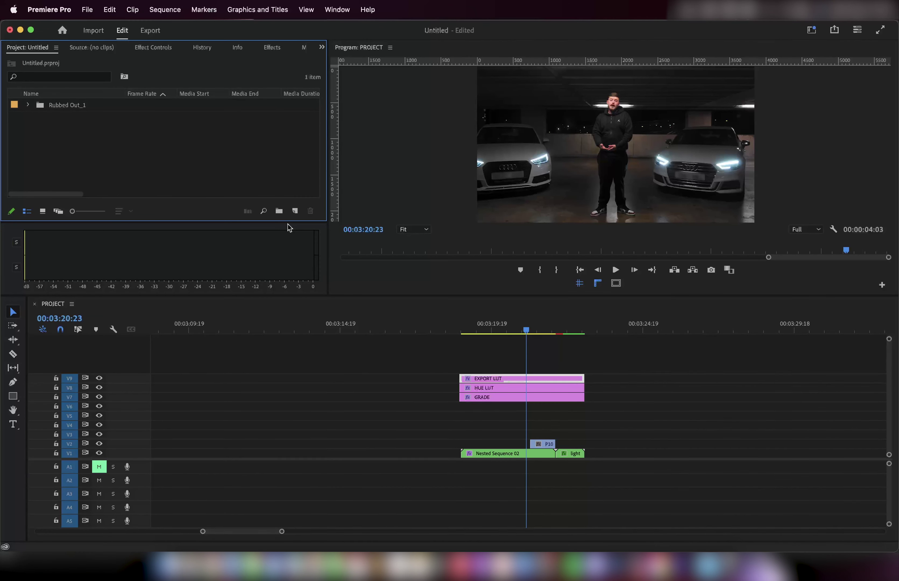
left_click(298, 213)
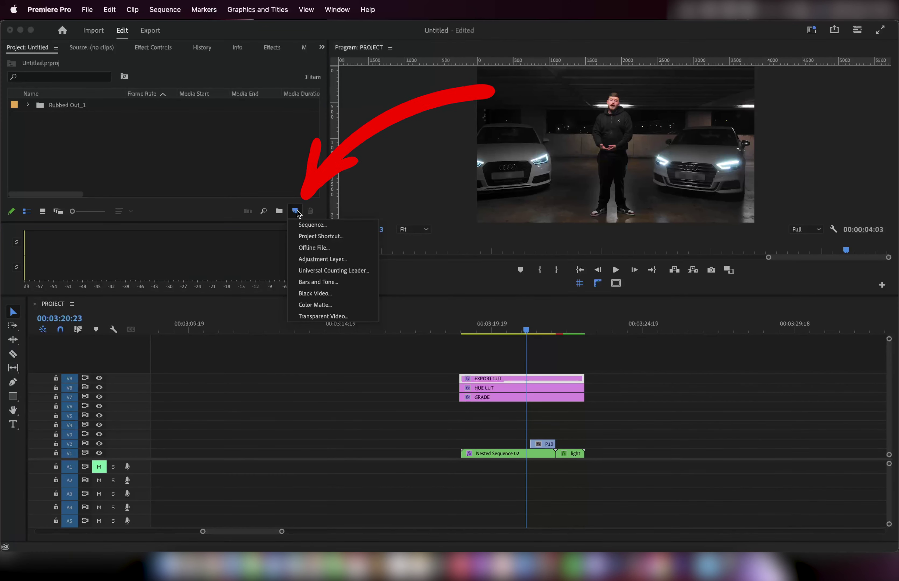
left_click(343, 260)
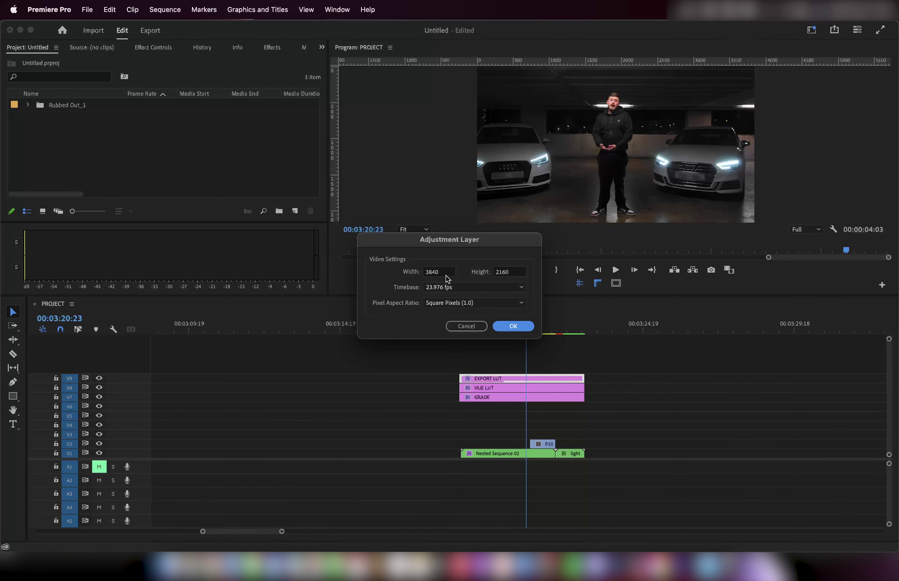
left_click(467, 289)
left_click(464, 300)
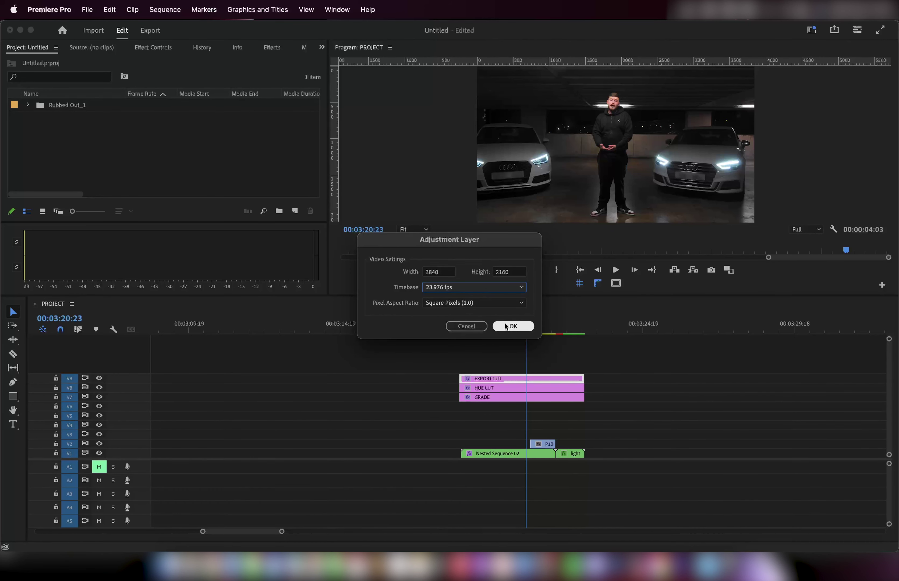
left_click(513, 326)
left_click(72, 137)
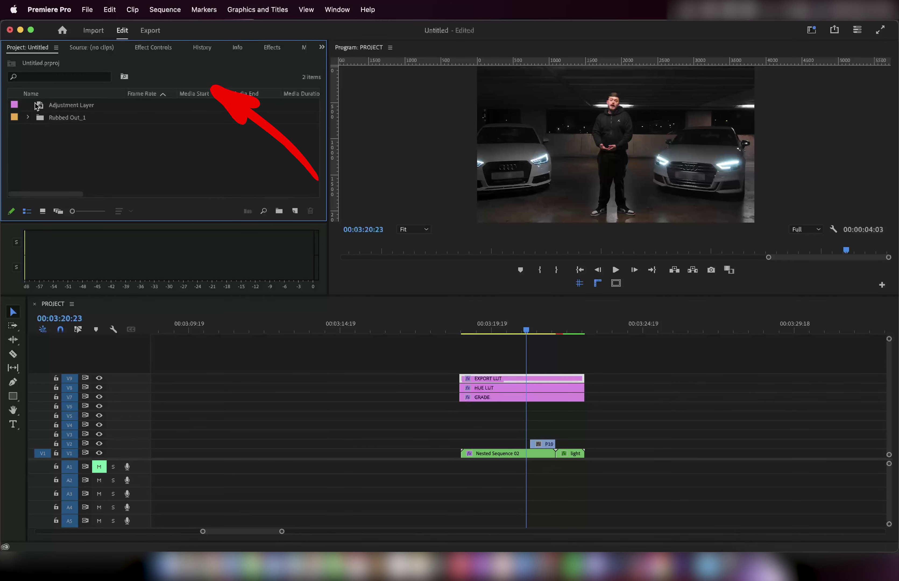
- Place the adjustment layer on V3 over the cut to the light clip, trimmed to span 00:03:21:18 to about 00:03:22:03
left_click_drag(44, 110, 491, 426)
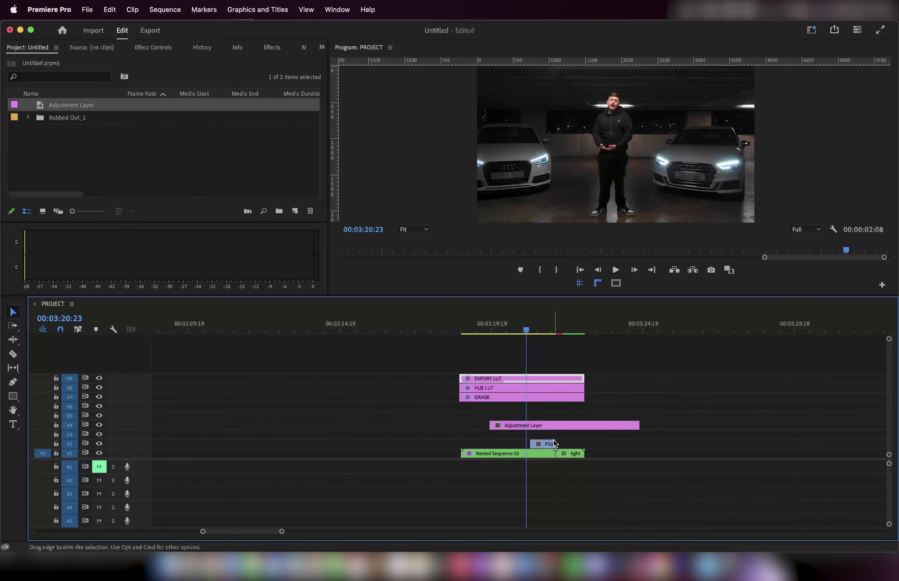
key("=")
key("c")
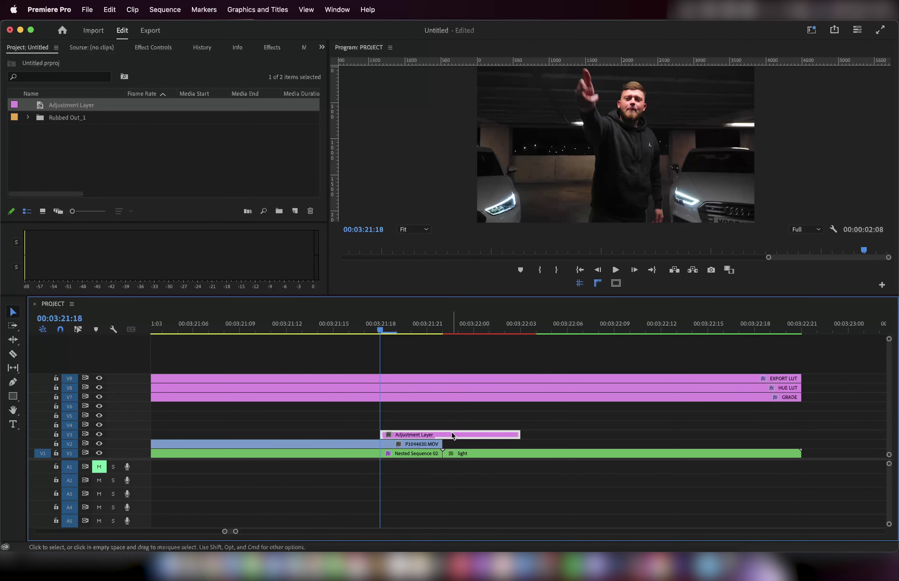
- Find the Gaussian Blur effect and apply it to the adjustment layer over the cut
left_click(442, 331)
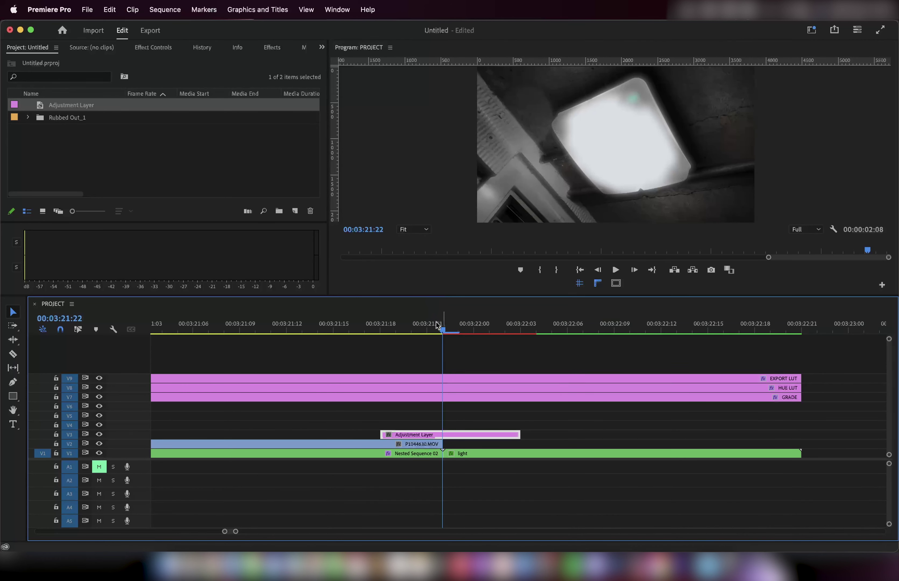
left_click(274, 47)
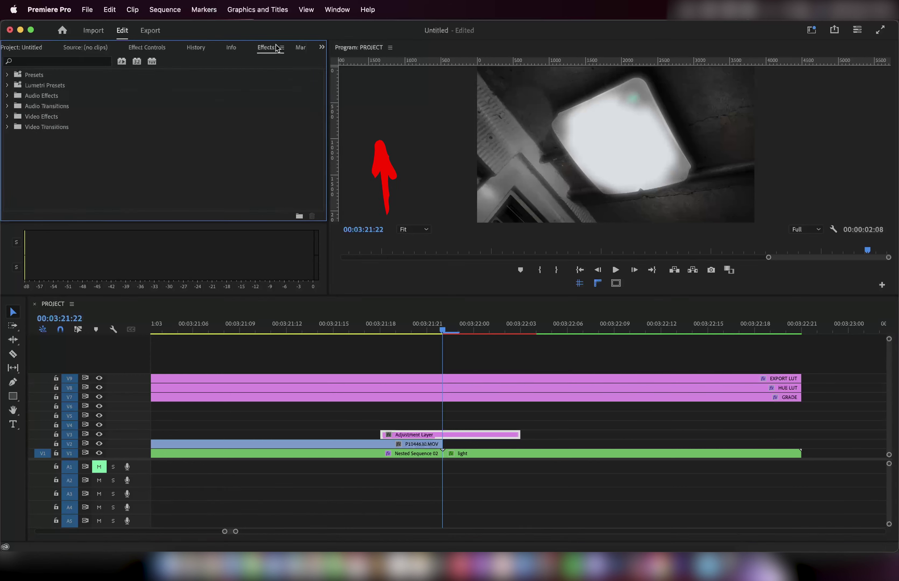
left_click(73, 62)
type("blur")
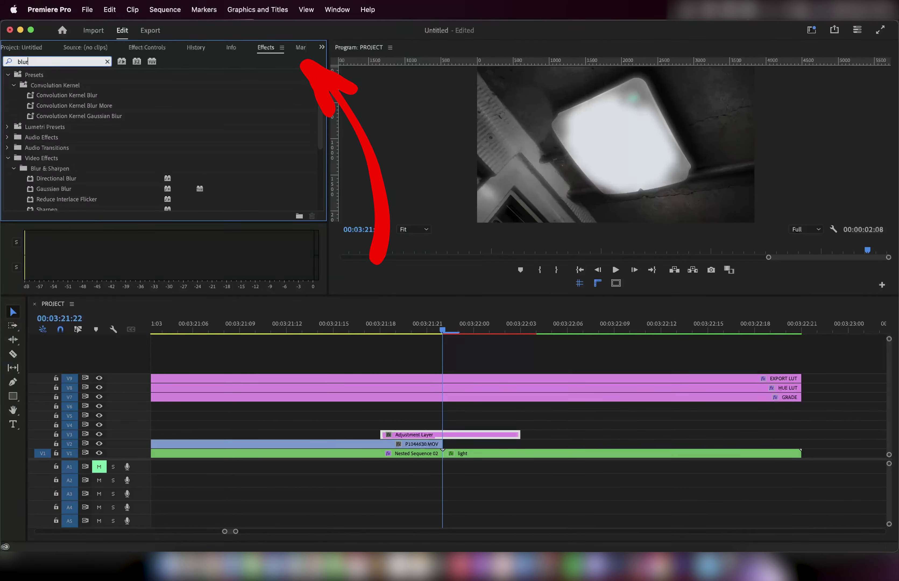
left_click(56, 189)
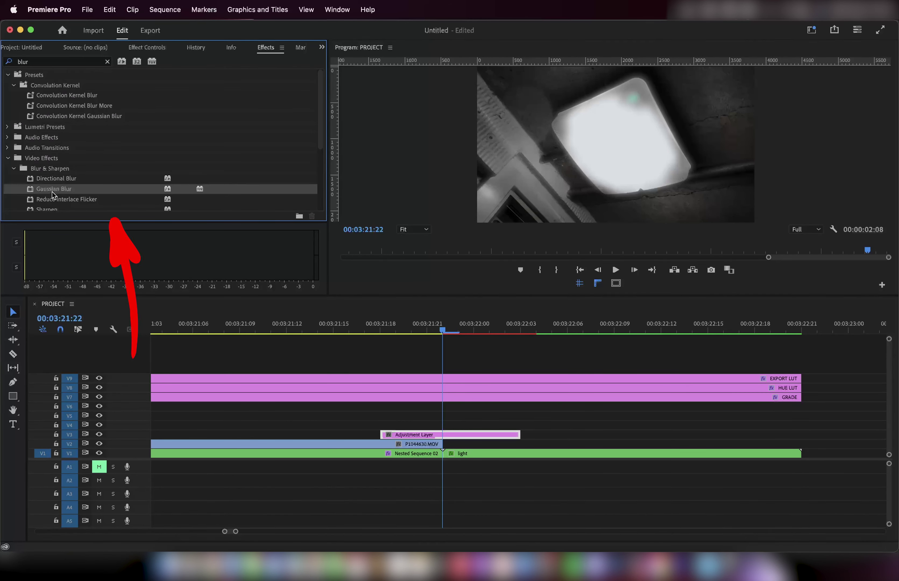
left_click_drag(52, 192, 433, 434)
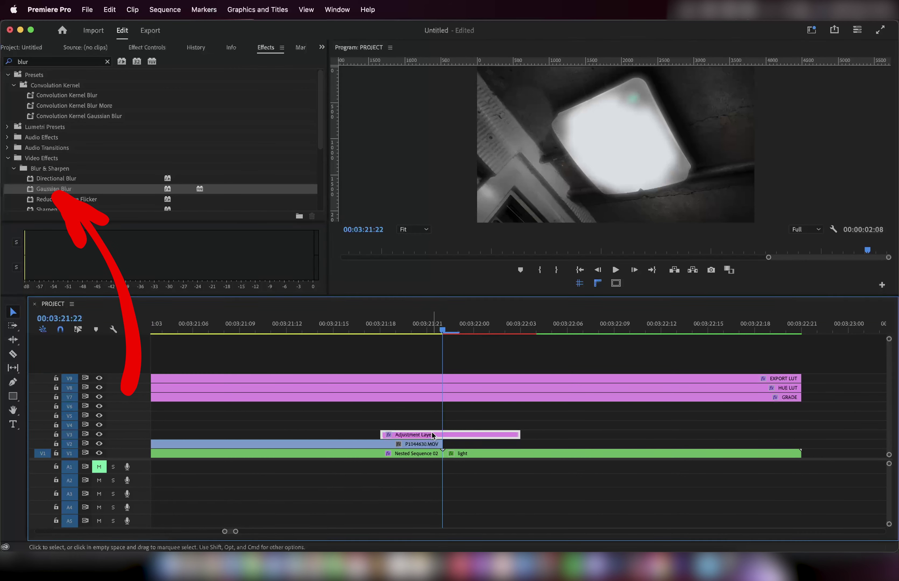
- Keyframe the adjustment layer's Gaussian Blur Blurriness at 130 on the cut at 00:03:21:22
left_click(148, 47)
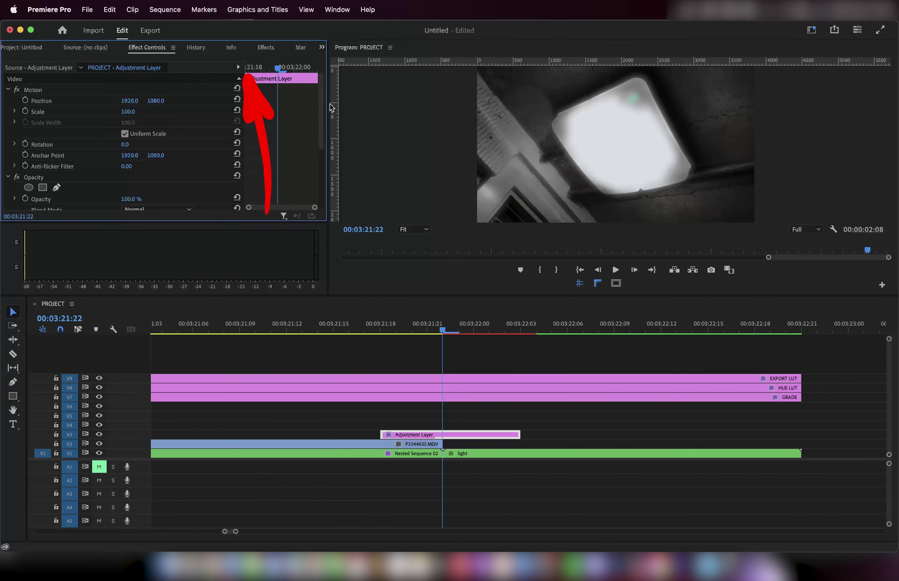
left_click_drag(322, 104, 323, 181)
left_click_drag(319, 222, 320, 275)
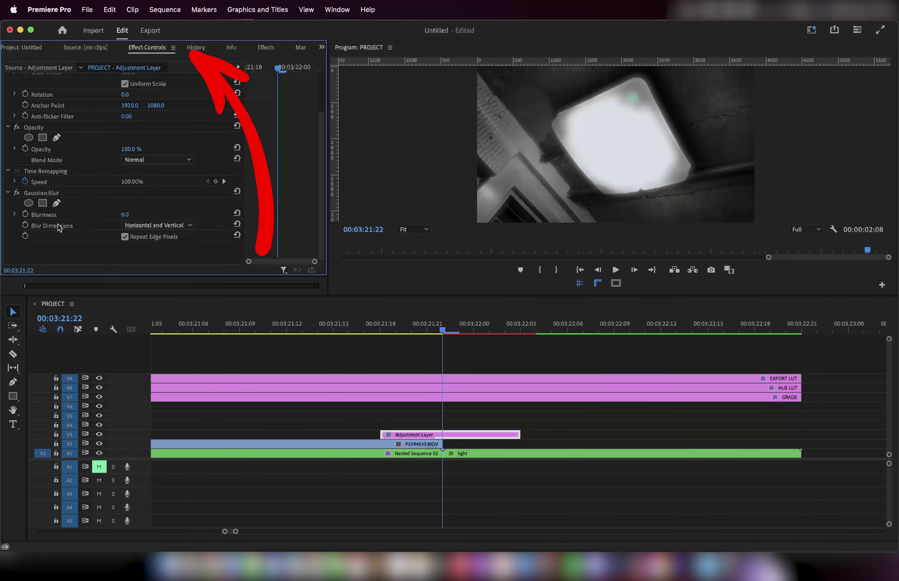
left_click(25, 214)
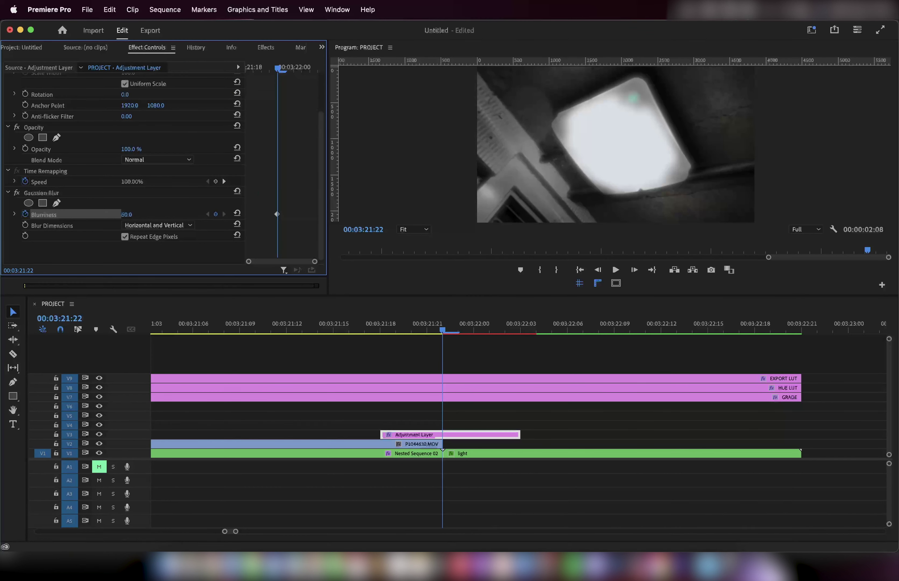
left_click_drag(128, 214, 139, 215)
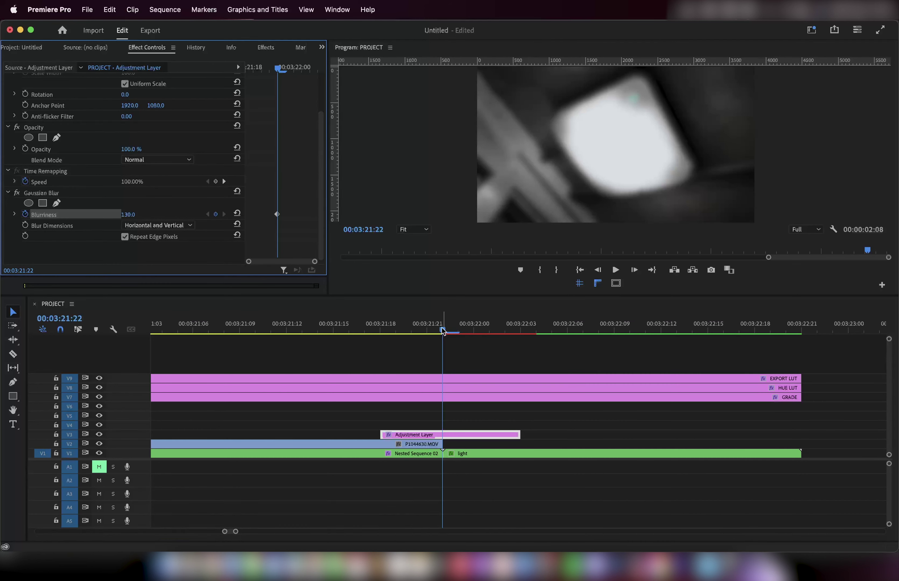
- Add a Blurriness keyframe at 00:03:21:20, before the cut, and reset its value to 0
mouse_move(444, 332)
left_mouse_down()
mouse_move(412, 332)
mouse_move(442, 333)
left_mouse_up()
left_click_drag(277, 63, 259, 68)
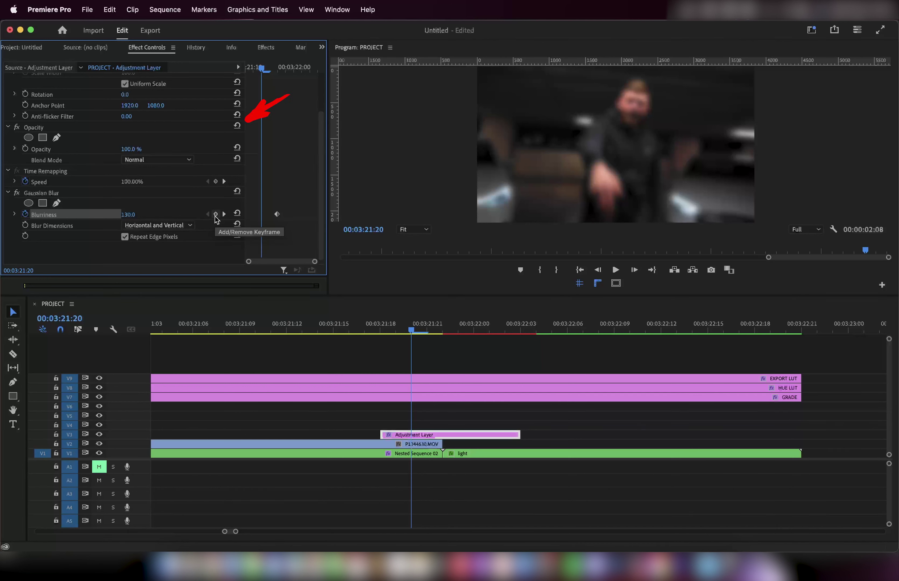
left_click(216, 214)
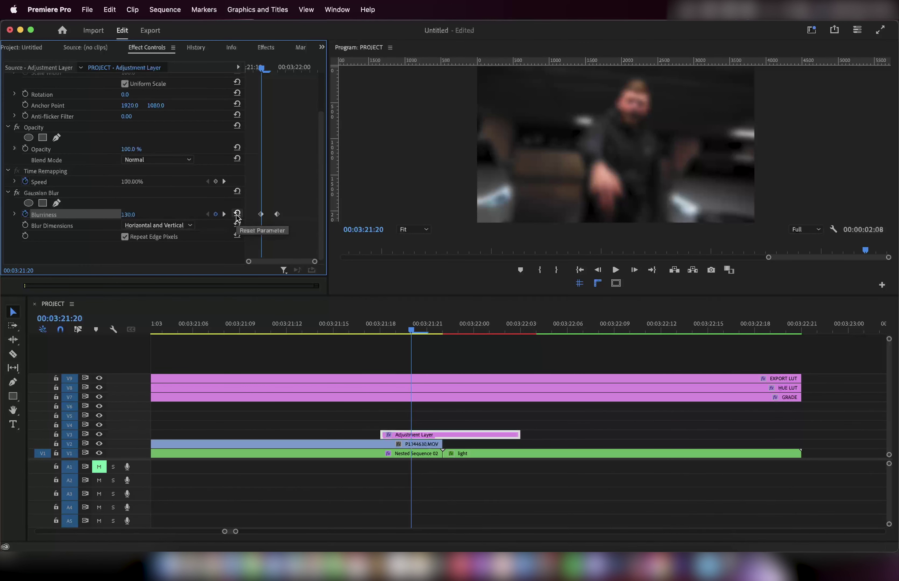
left_click(238, 213)
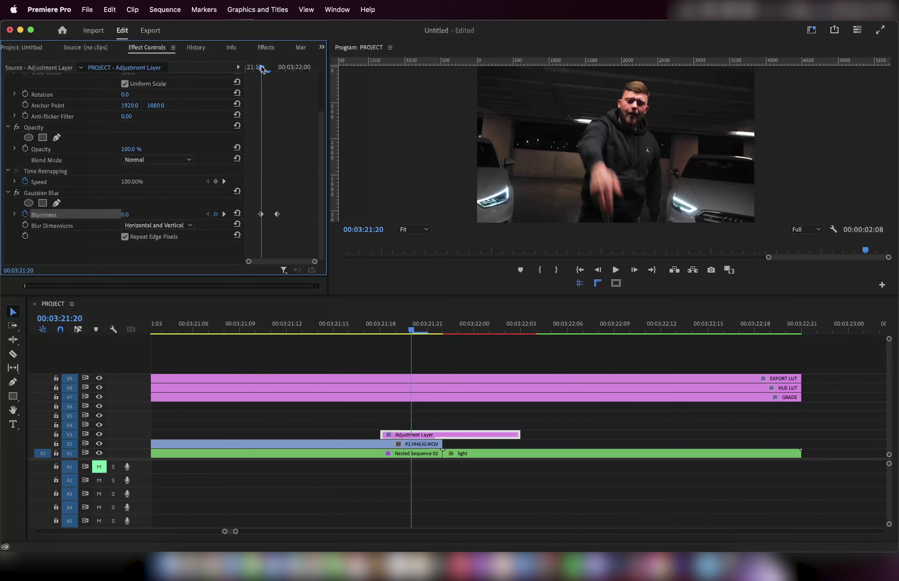
- Add a Blurriness keyframe of 0 at 00:03:22:00, and spread the outer keyframes towards the ends of the adjustment layer
left_click_drag(261, 69, 295, 82)
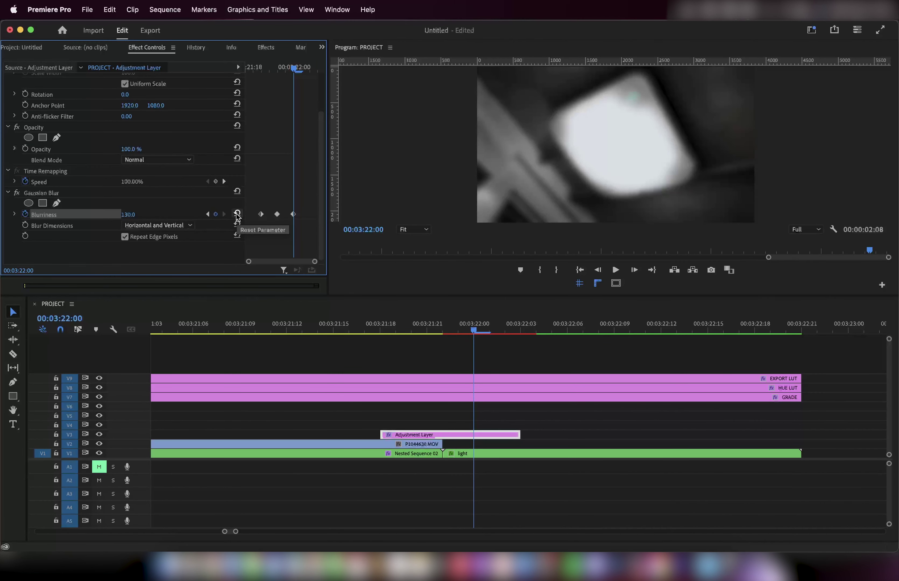
key("Left")
key("Left")
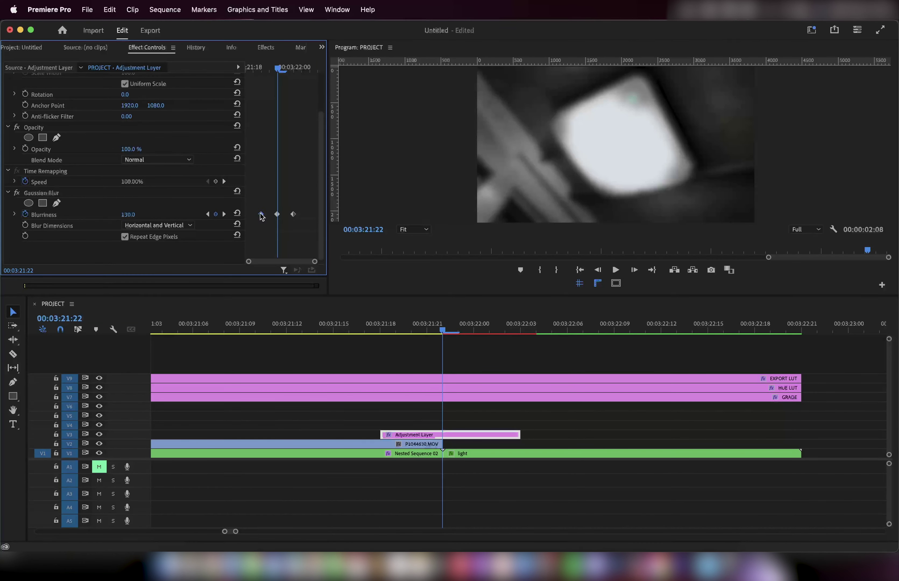
left_click_drag(261, 214, 246, 215)
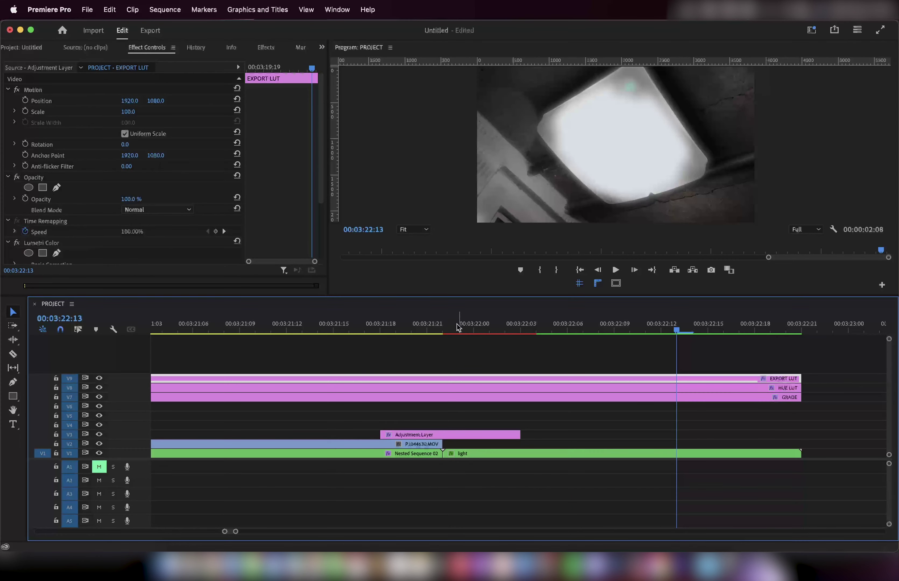
- Find the Brightness & Contrast effect and apply it to the adjustment layer over the cut
mouse_move(459, 328)
left_mouse_down()
mouse_move(395, 328)
mouse_move(506, 333)
mouse_move(444, 329)
left_mouse_up()
left_click(452, 436)
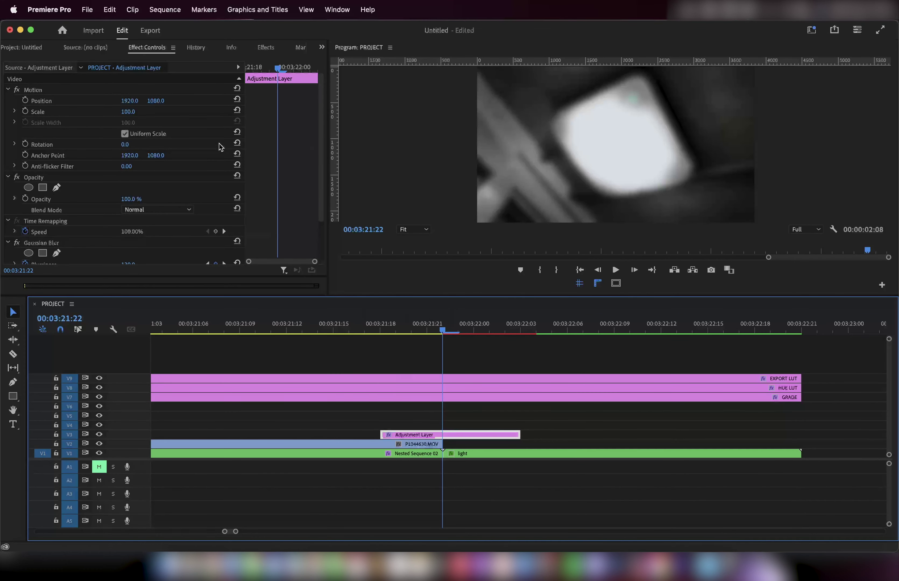
left_click(264, 49)
left_click(106, 61)
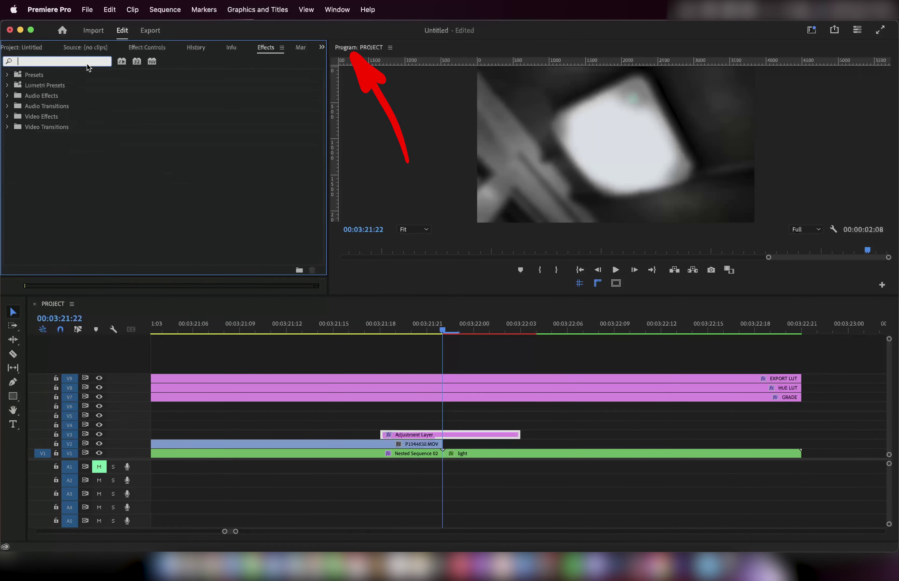
type("cont")
left_click(84, 158)
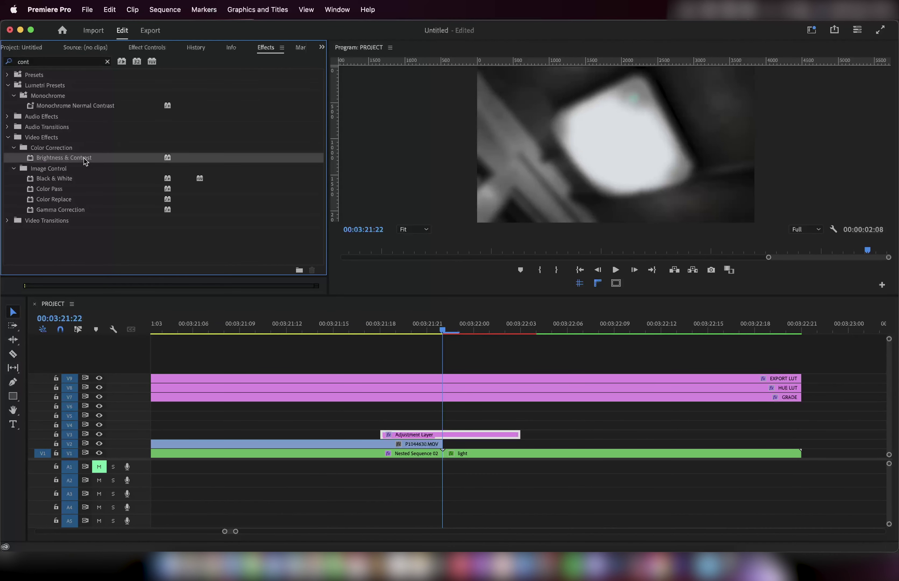
left_click_drag(71, 159, 437, 433)
left_click(438, 433)
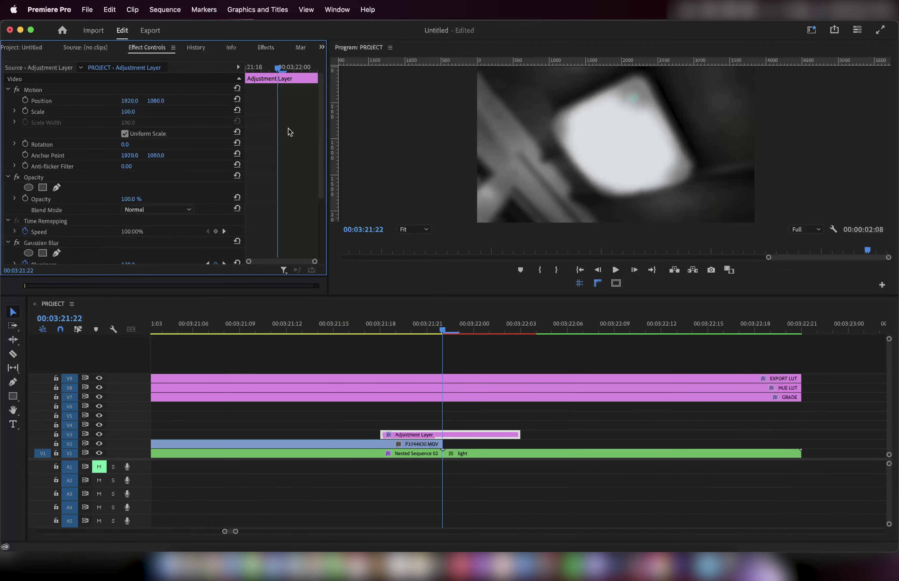
- Keyframe the adjustment layer's Brightness at 100 on the cut at 00:03:21:22
scroll(321, 189, "down", 5)
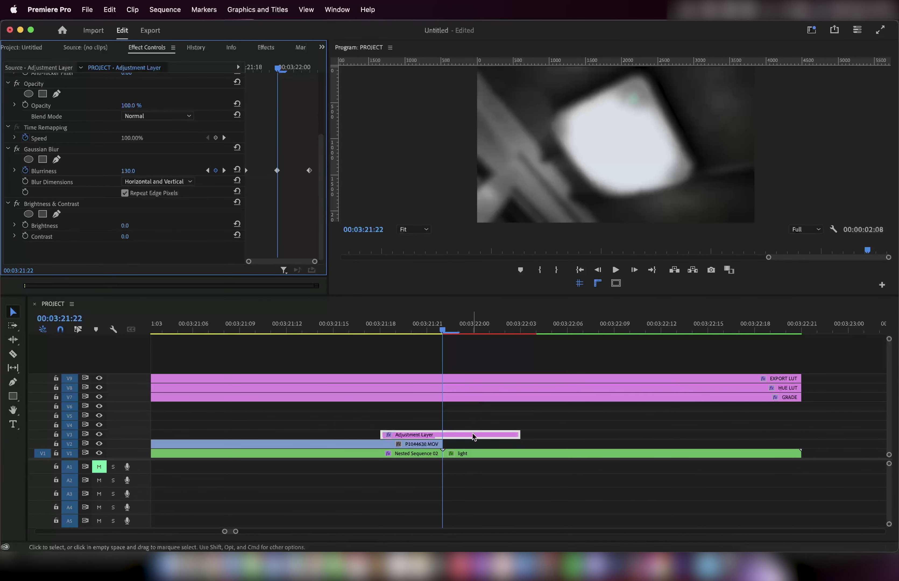
left_click(25, 225)
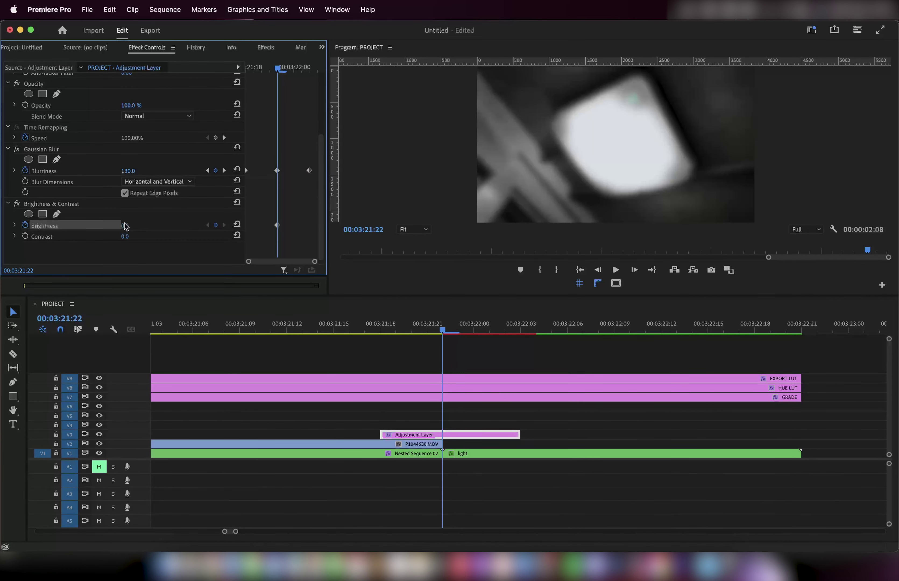
left_click_drag(126, 225, 154, 225)
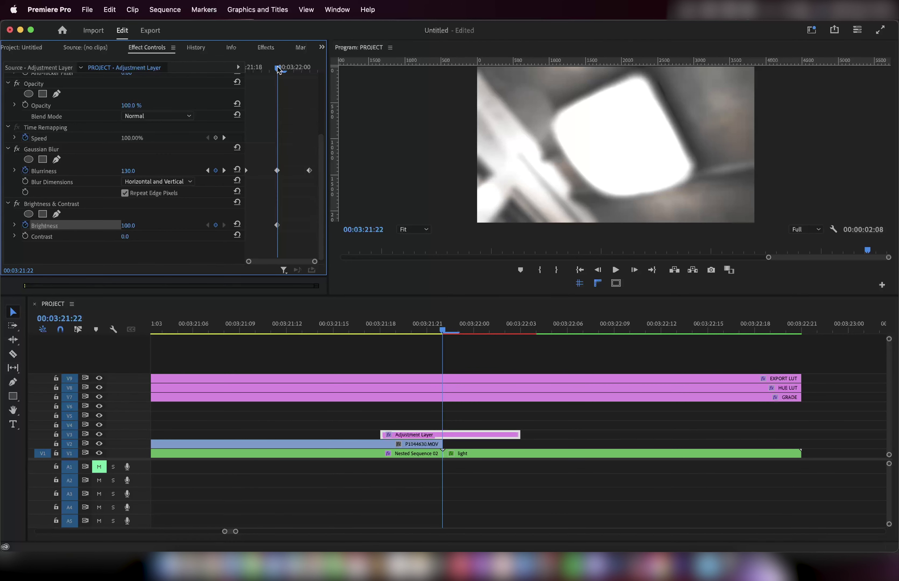
- Add Brightness keyframes reset to 0 at 00:03:21:19 and at a point shortly after the cut
left_click_drag(278, 70, 255, 70)
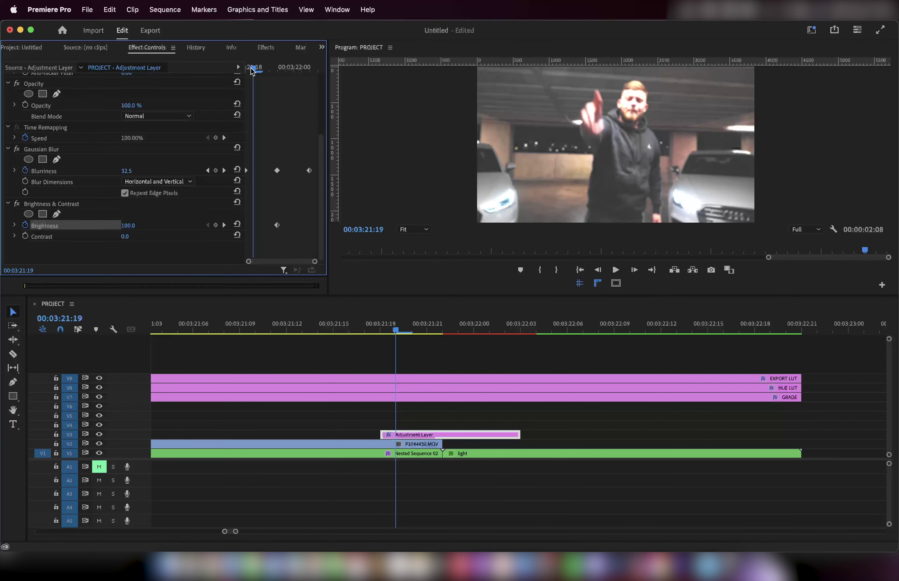
left_click(237, 226)
left_click(301, 68)
left_click(237, 225)
- Play back the transition from before the adjustment layer to check the blur and brightness flash
left_click_drag(443, 331, 326, 344)
key("space")
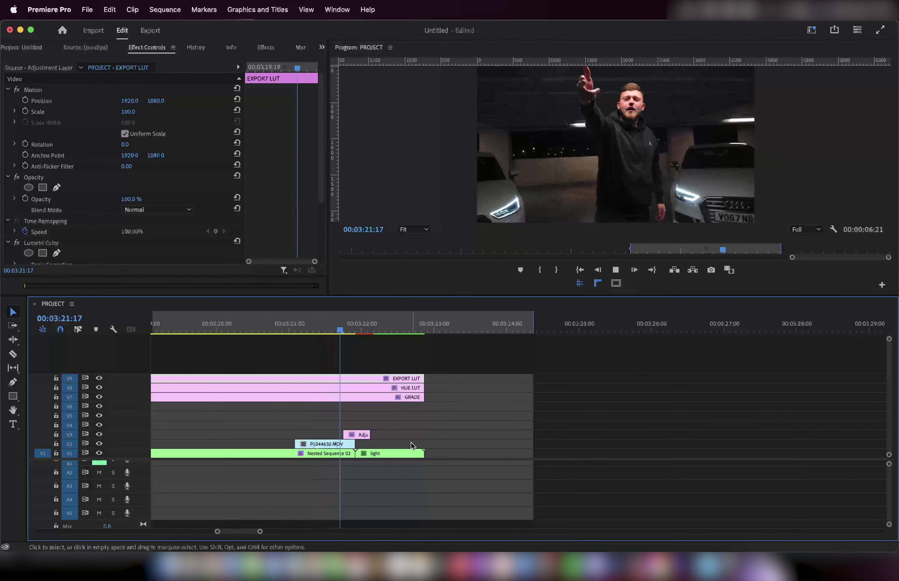
- Play back the transition from about 00:03:20:01 across the cut to check the blur and brightness flash
left_click(577, 325)
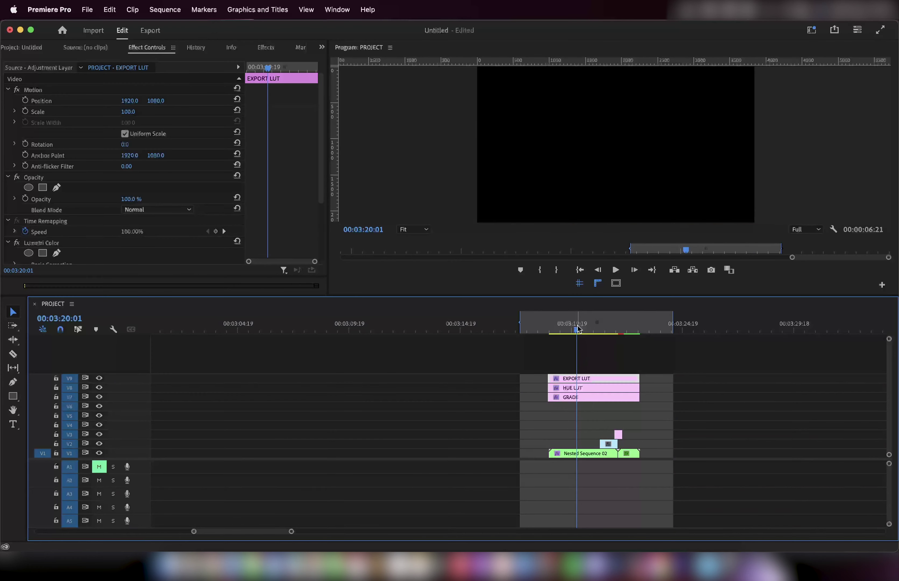
scroll(634, 484, "right", 3)
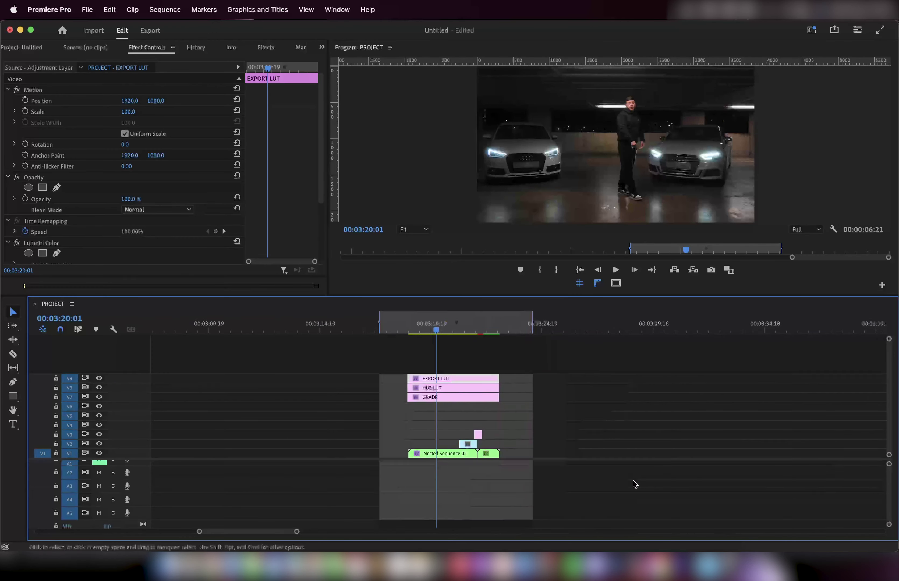
scroll(509, 450, "up", 4)
key("space")
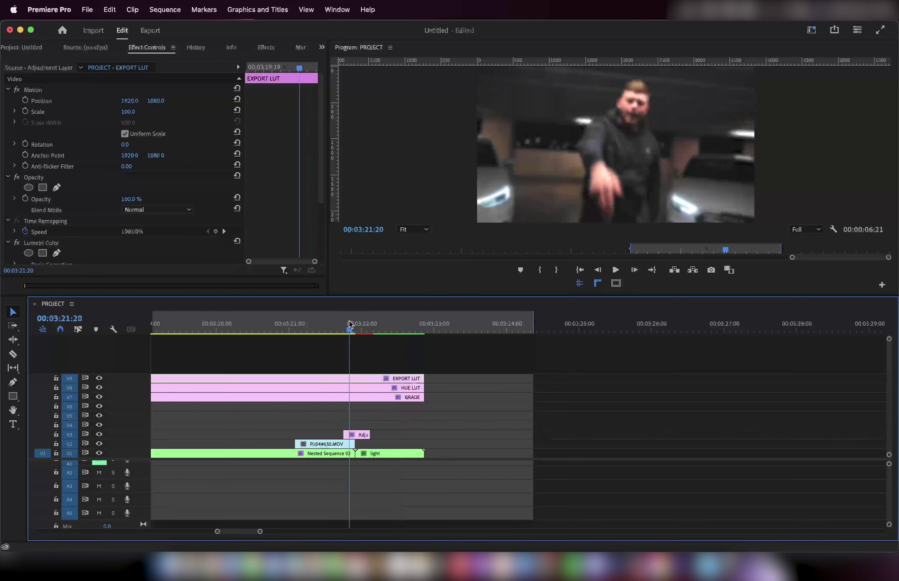
key("space")
- Keyframe the adjustment layer's Contrast at 31 on the cut, with 0 at 00:03:21:19 and 00:03:22:01
left_click(360, 434)
scroll(290, 250, "down", 5)
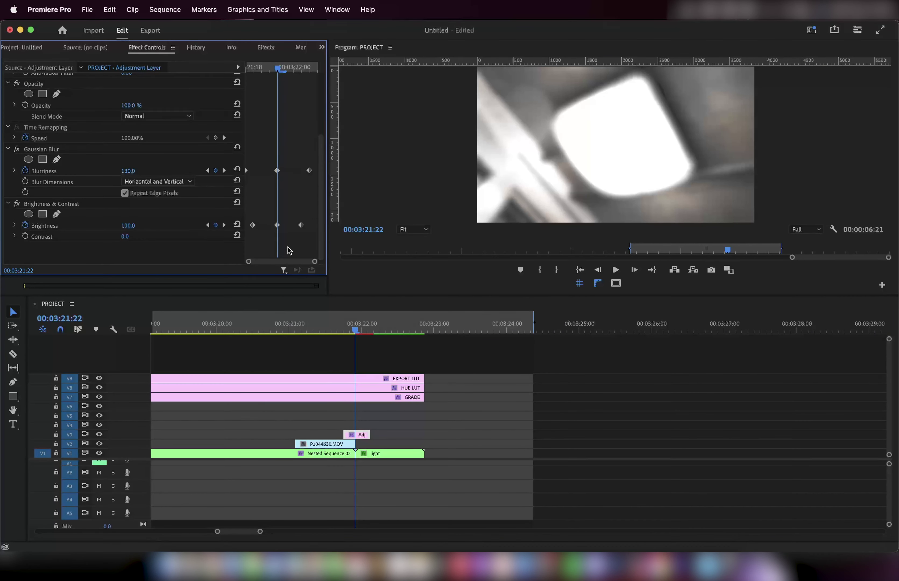
left_click(25, 236)
left_click_drag(126, 236, 174, 236)
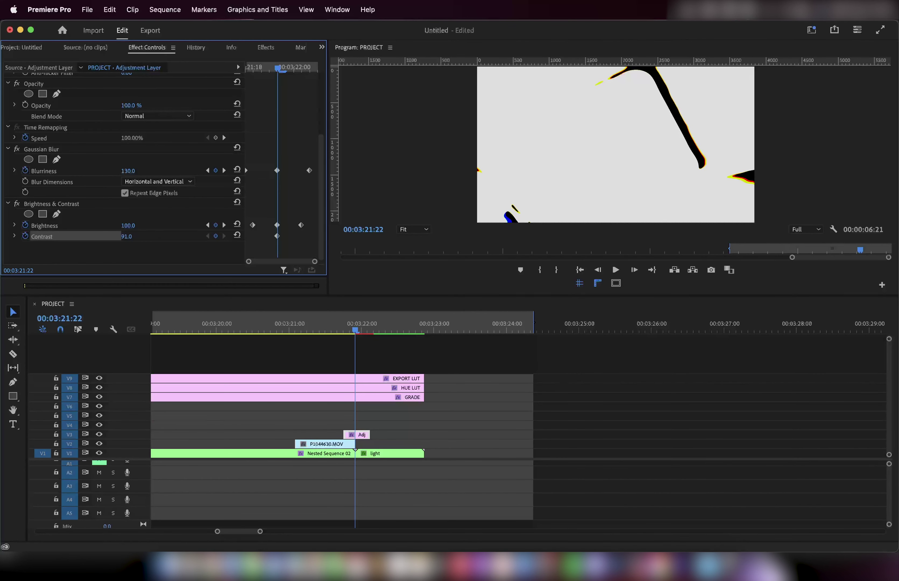
left_click_drag(174, 237, 134, 235)
left_click(237, 236)
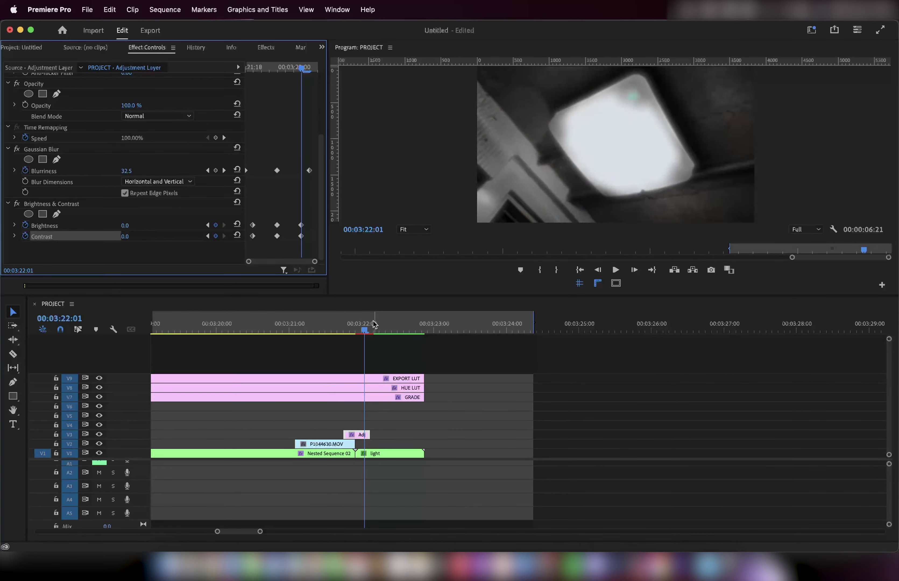
- Play back the cut from before the adjustment layer to check the added contrast
left_click(331, 328)
key("space")
key("space")
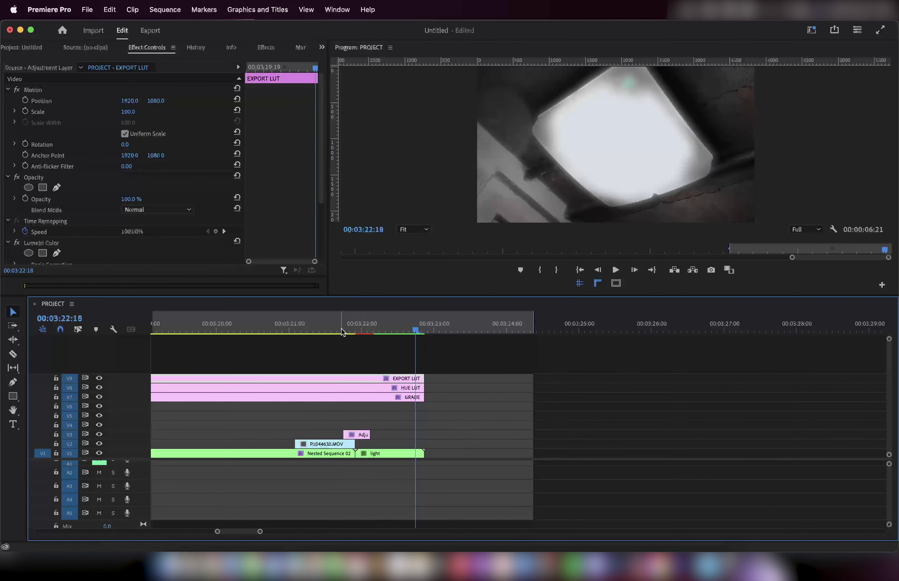
left_click_drag(342, 331, 296, 330)
key("space")
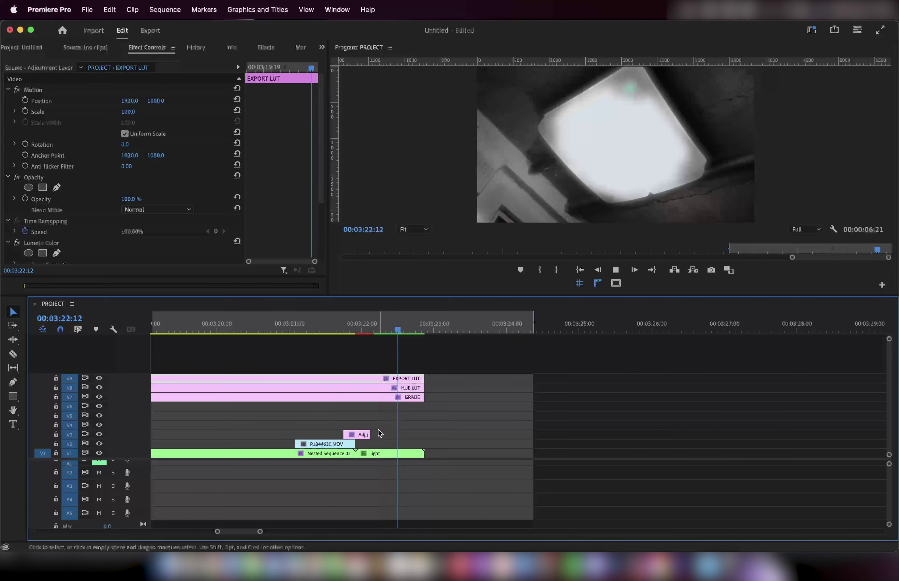
- Find the Distort Transform effect and apply it to the adjustment layer over the cut at 00:03:21:22
mouse_move(359, 331)
left_mouse_down()
mouse_move(348, 329)
mouse_move(355, 329)
left_mouse_up()
left_click(361, 434)
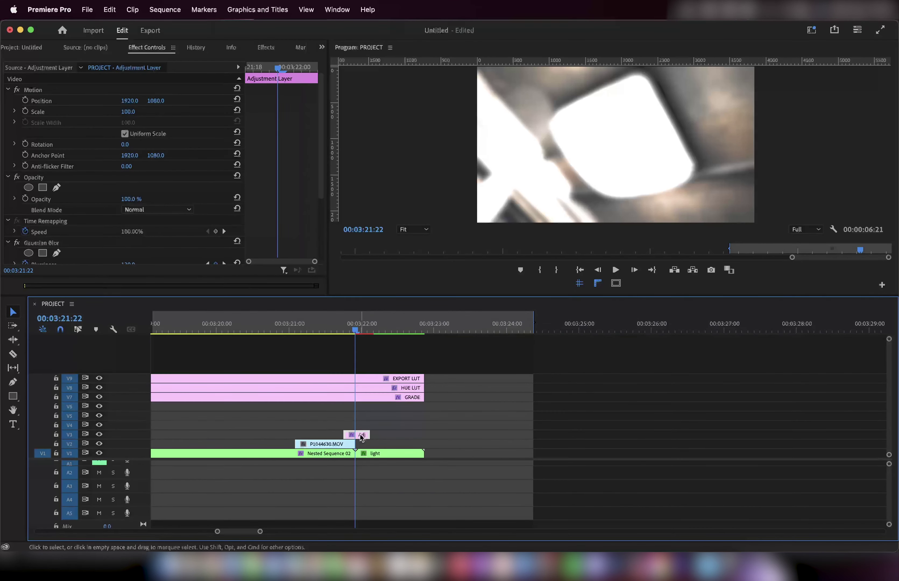
key("=")
key("=")
left_click(341, 329)
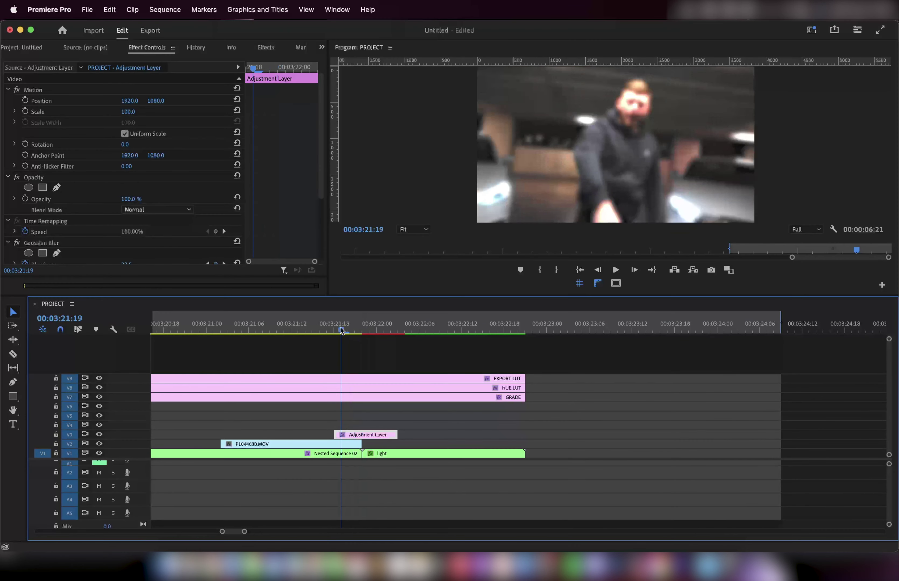
left_click_drag(341, 329, 362, 330)
left_click_drag(321, 159, 318, 189)
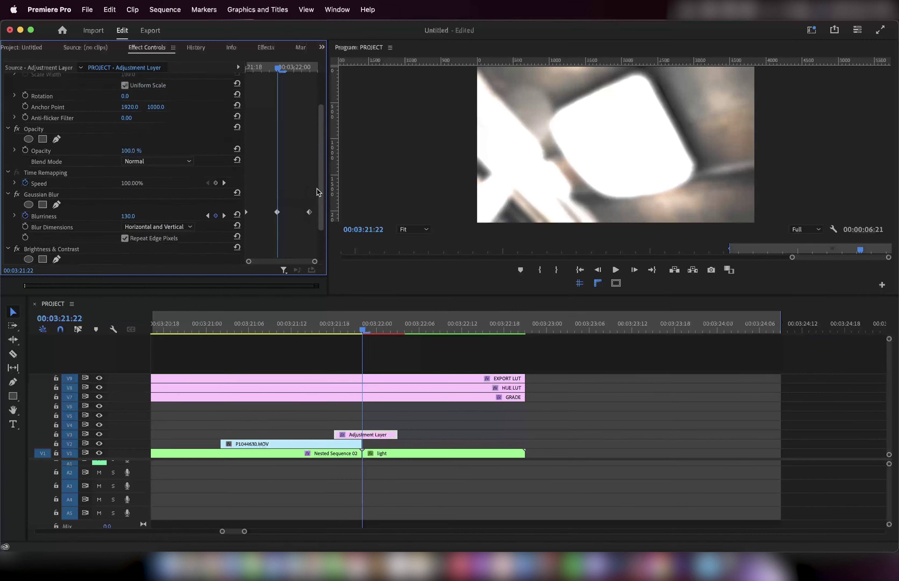
left_click(268, 48)
left_click(107, 61)
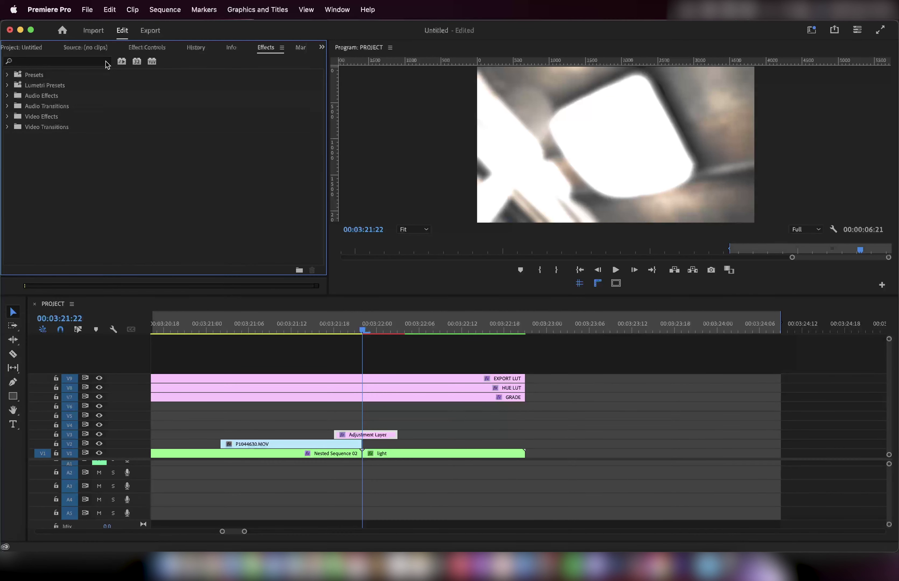
type("trans")
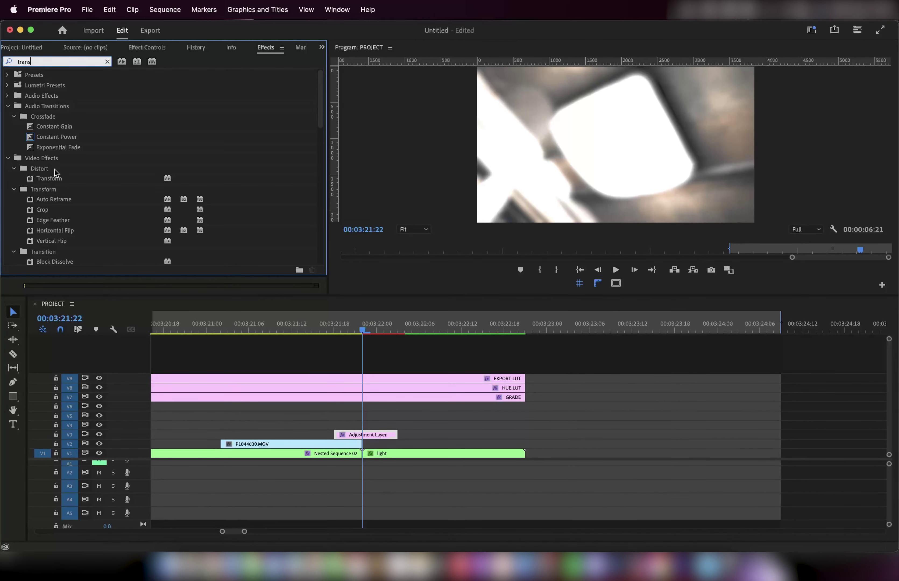
left_click(49, 180)
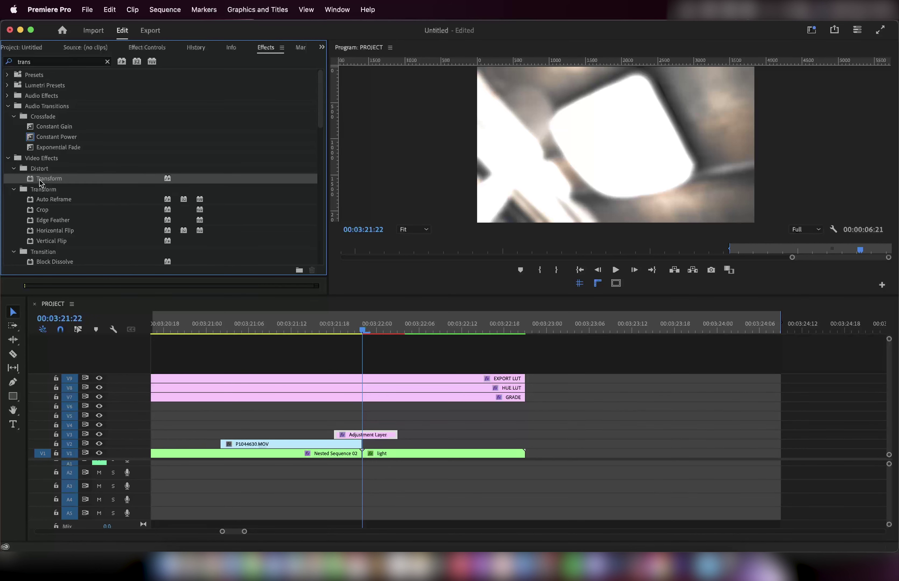
left_click_drag(41, 184, 372, 438)
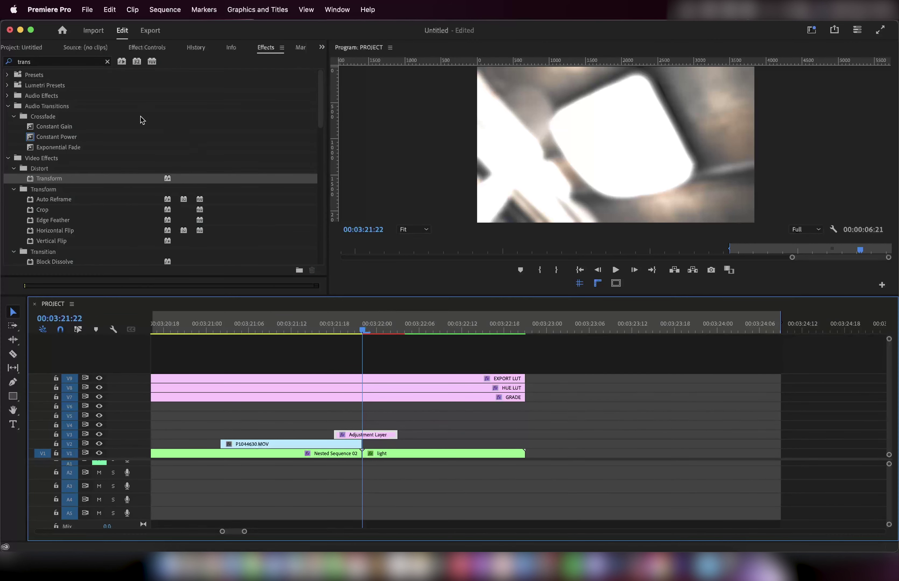
- Keyframe the Transform effect's Scale at 130 on the cut at 00:03:21:22
left_click(146, 49)
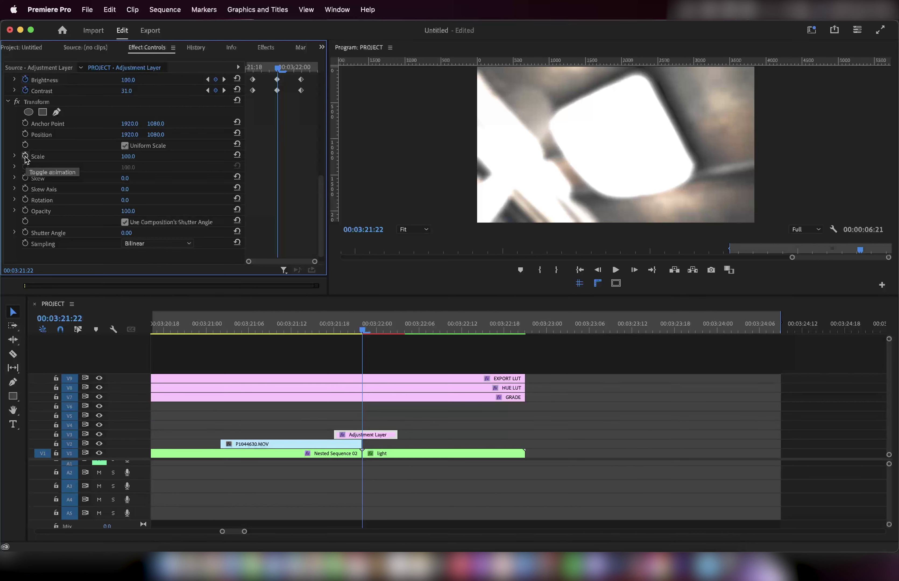
left_click(25, 156)
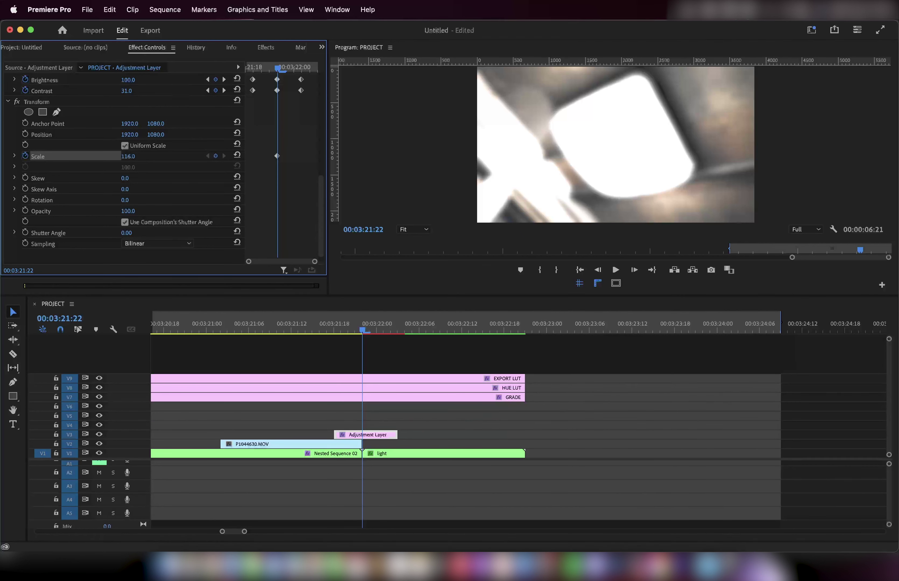
left_click_drag(128, 156, 136, 158)
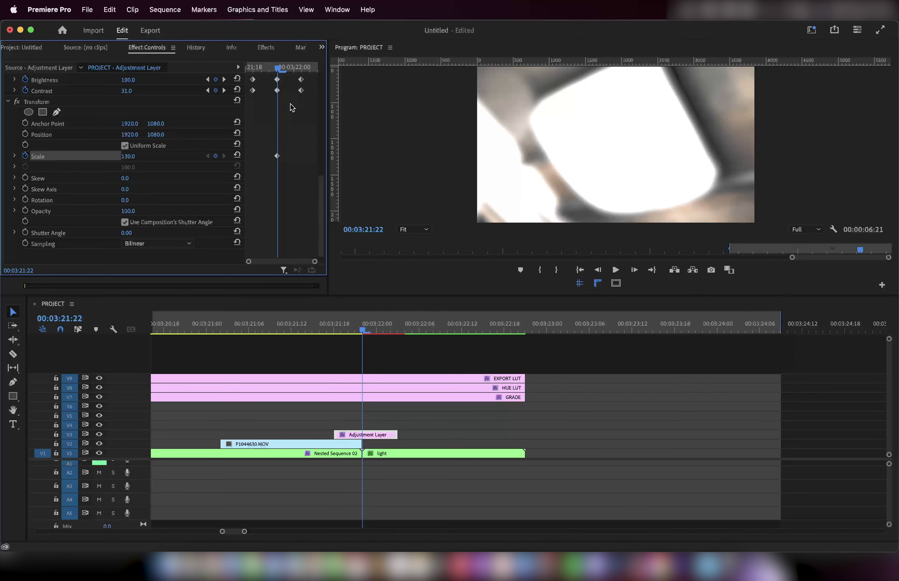
- Add Transform Scale keyframes reset to 100 at 00:03:21:19 and 00:03:22:01, on either side of the cut
left_click_drag(279, 68, 256, 72)
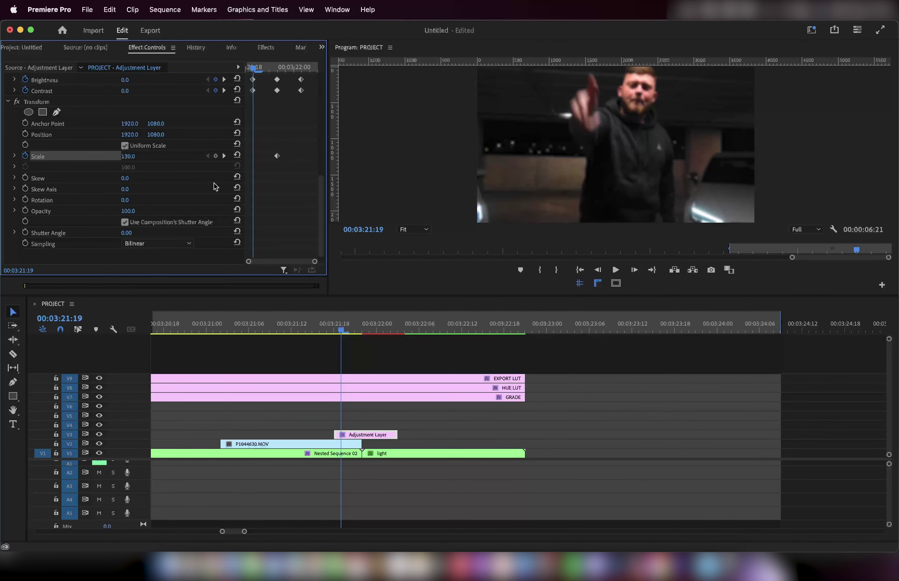
left_click(216, 156)
left_click_drag(255, 68, 303, 80)
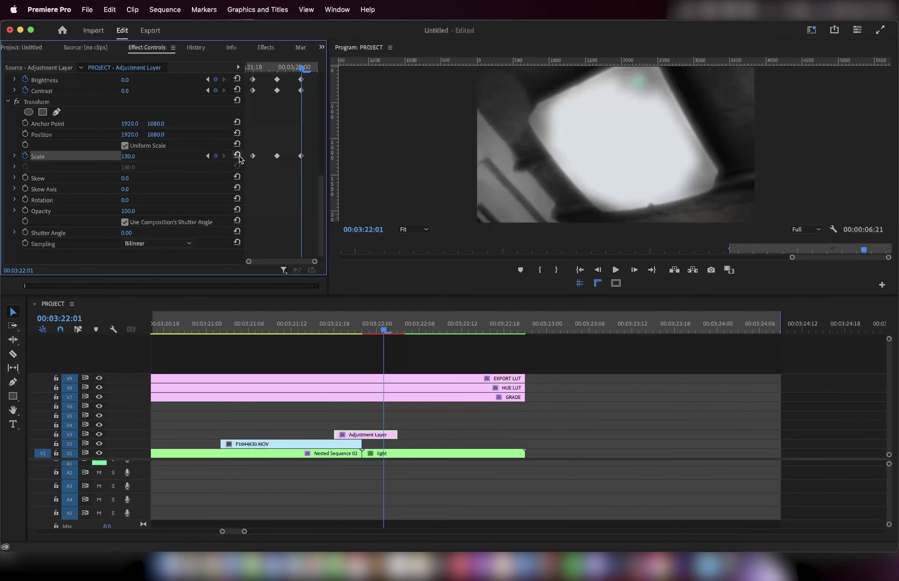
- Play back the flash and zoom transition from before the adjustment layer and save the project
left_click(326, 331)
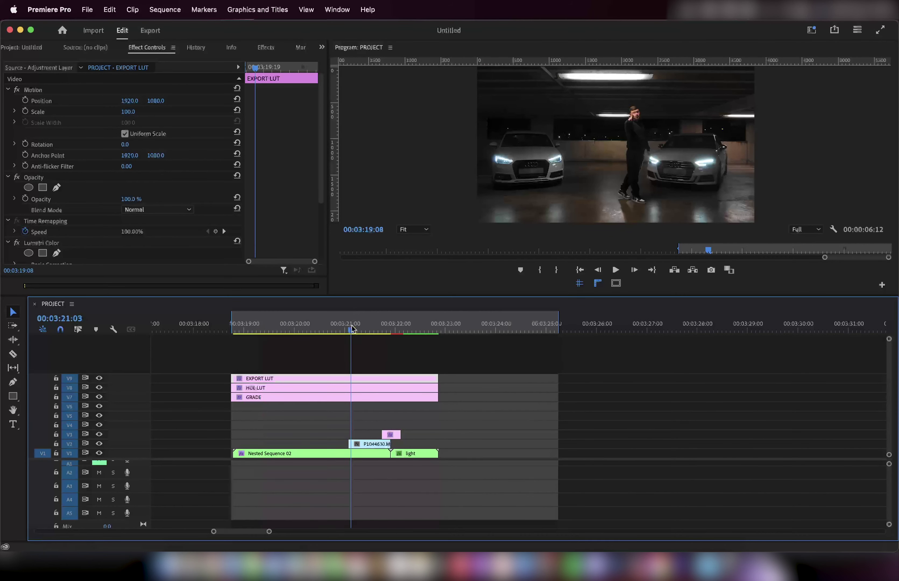
key("=")
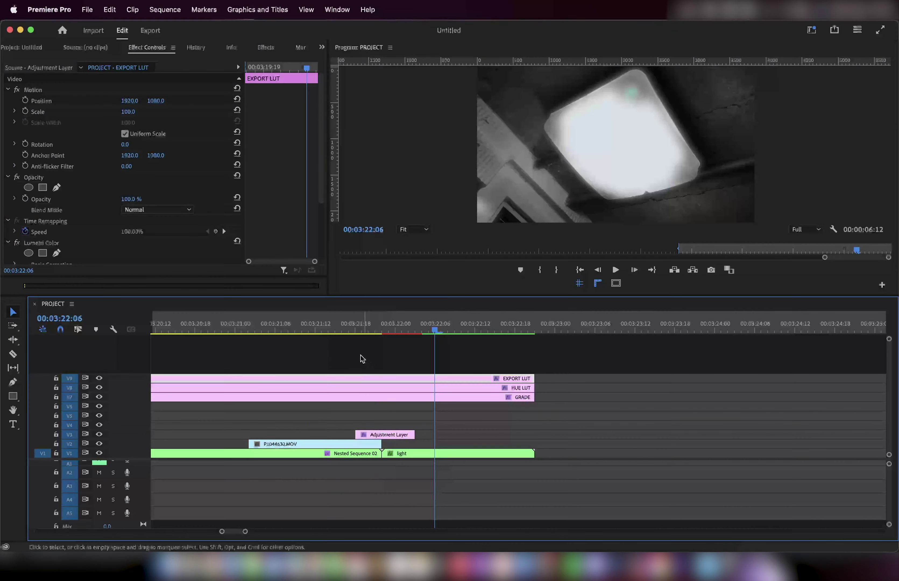
left_click_drag(352, 327, 322, 328)
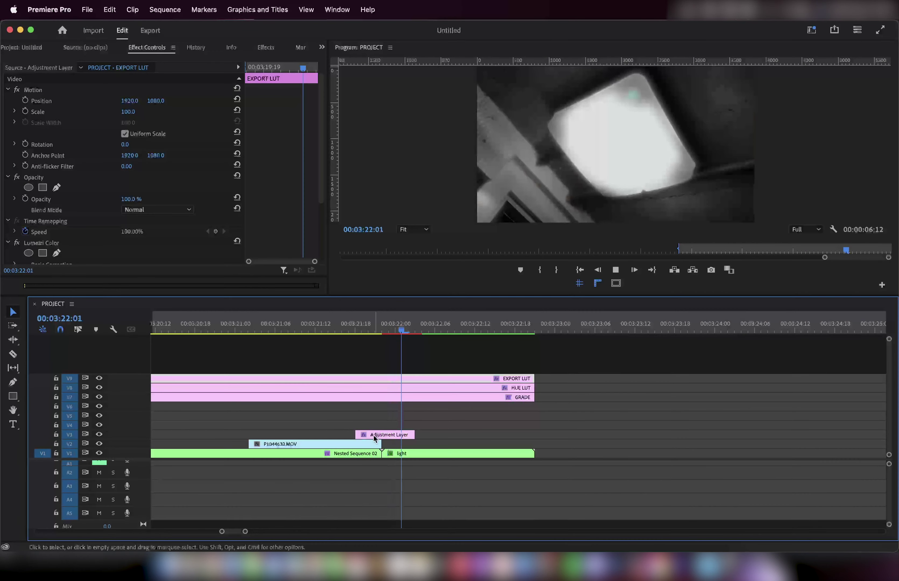
key("space")
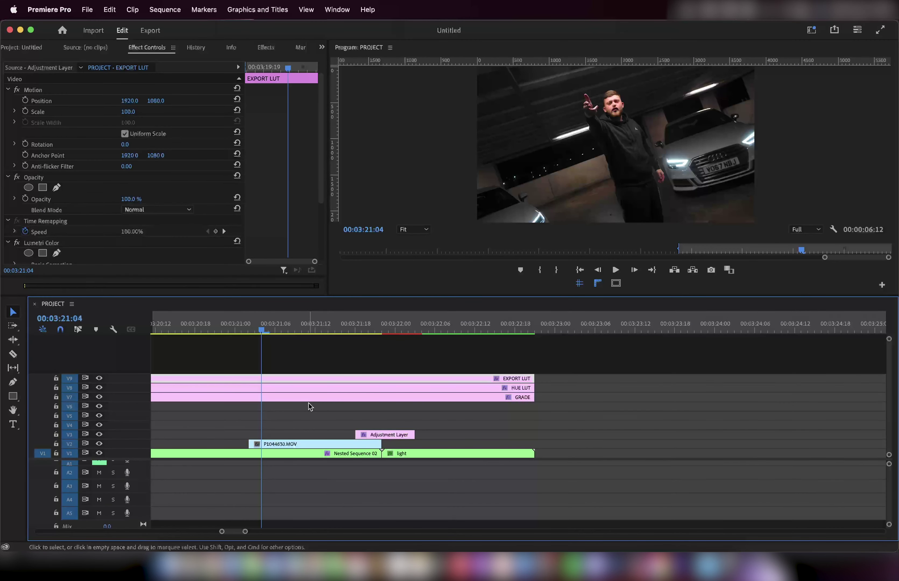
key("super+s")
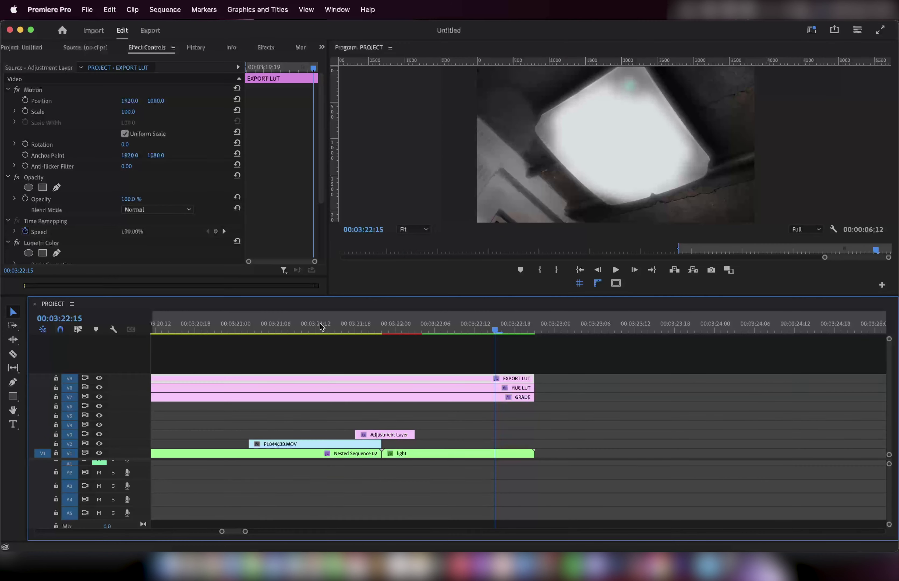